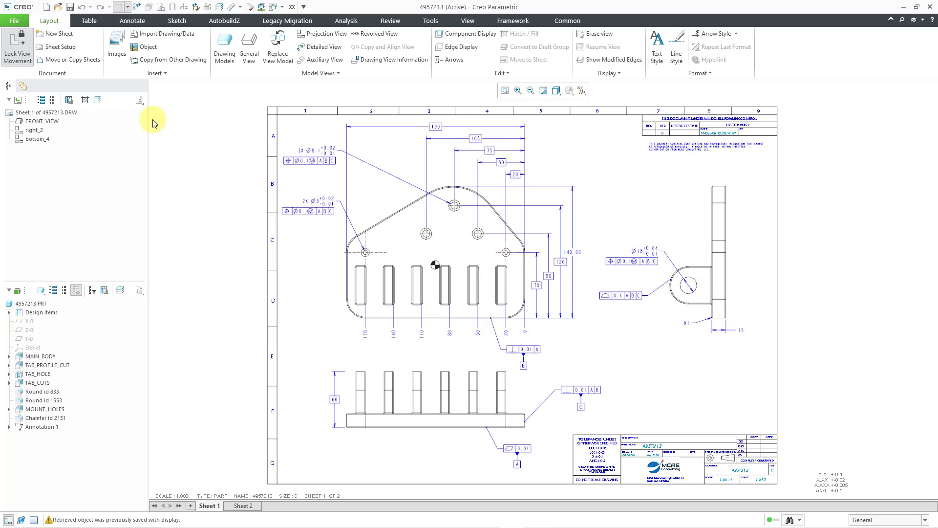
{"action": "left_click", "coordinate": [14, 20]}
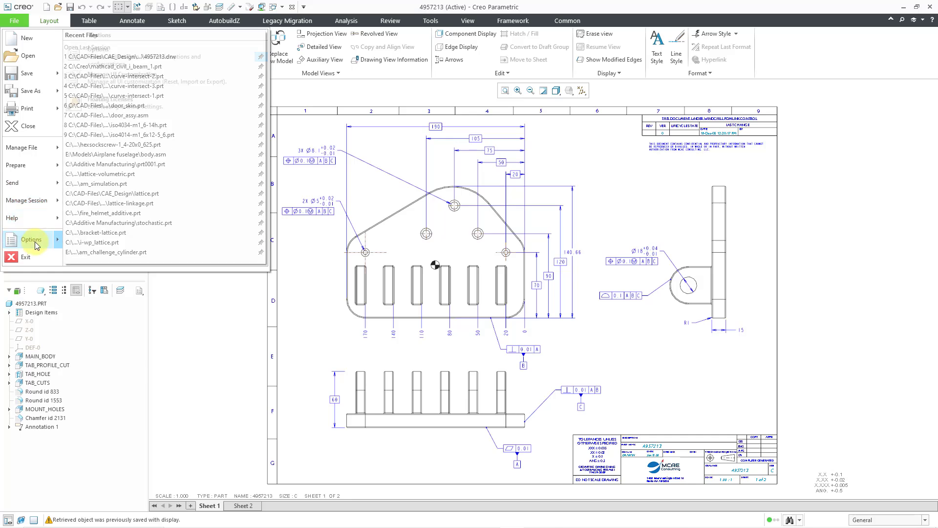
{"action": "mouse_move", "coordinate": [35, 241]}
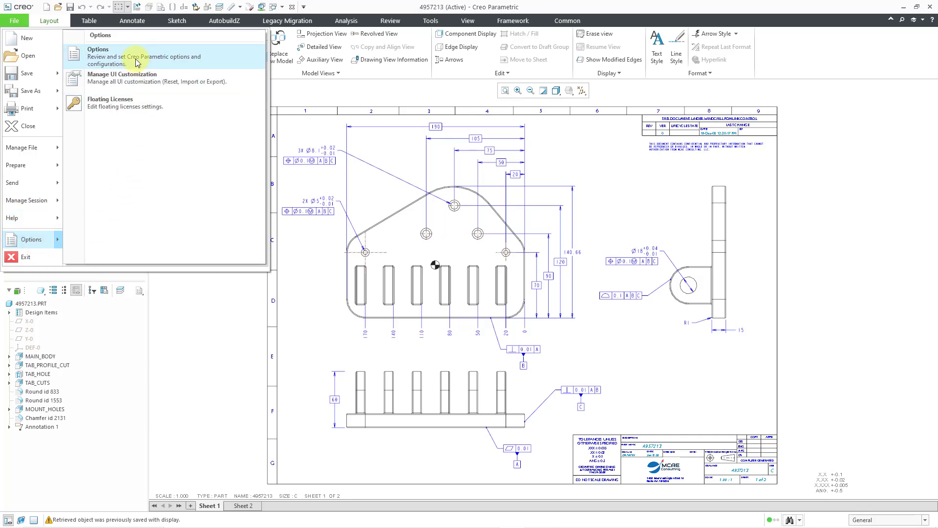
{"action": "left_click", "coordinate": [124, 57]}
{"action": "left_click", "coordinate": [230, 378]}
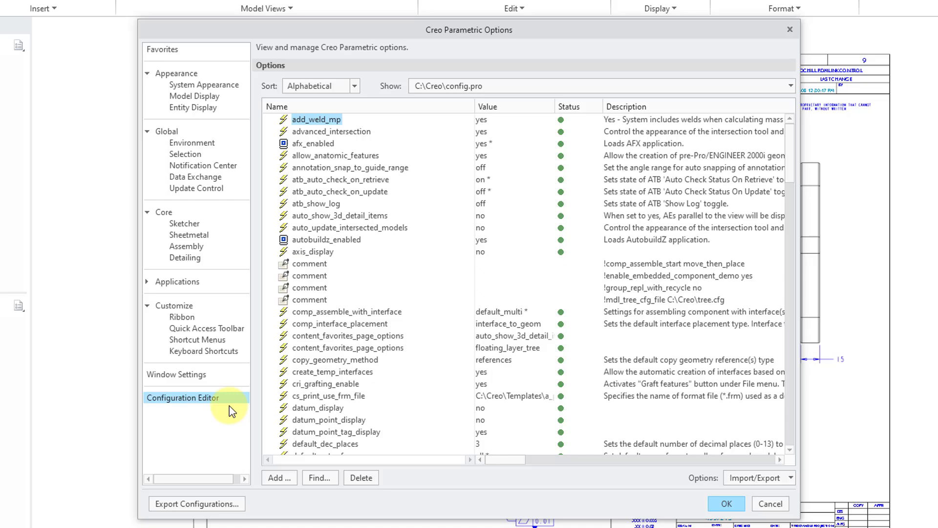
{"action": "scroll", "coordinate": [518, 335], "scroll_direction": "down", "scroll_amount": 15}
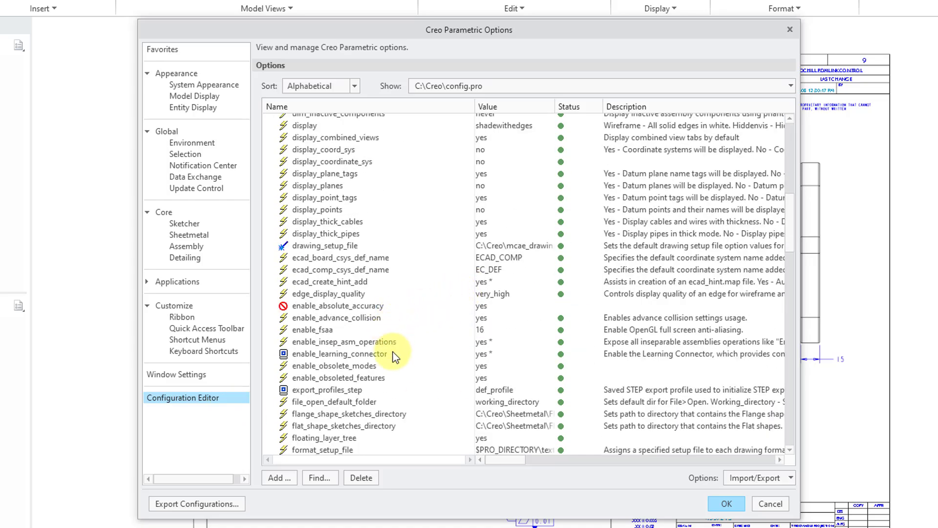
{"action": "left_click", "coordinate": [367, 367]}
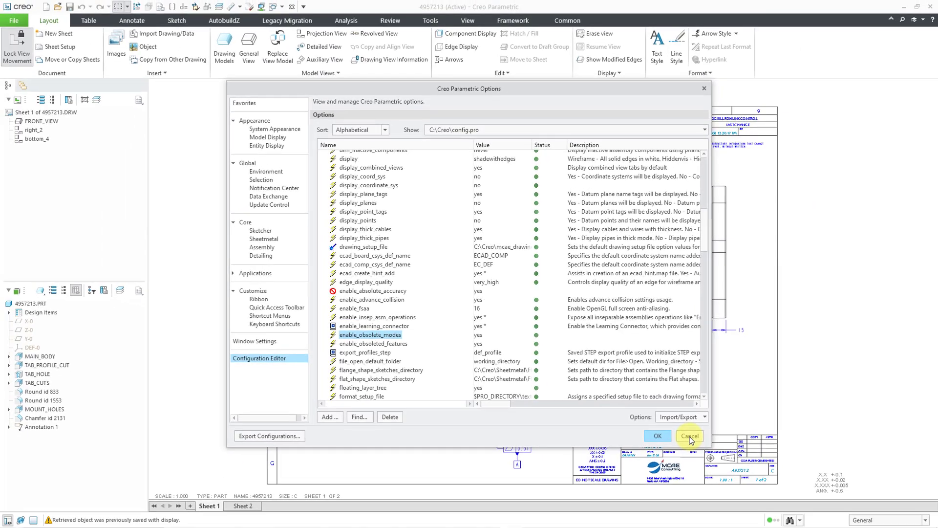
{"action": "left_click", "coordinate": [770, 504]}
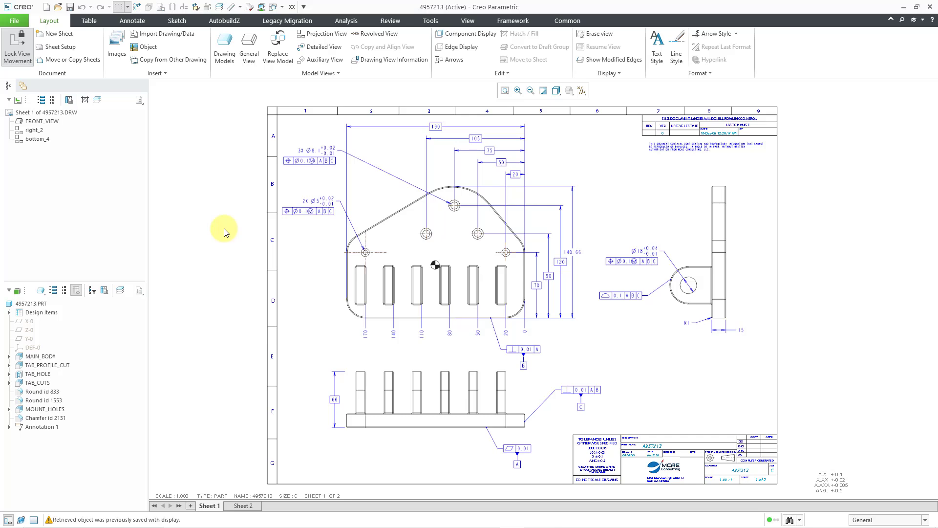
Create a new Markup-type file, keeping the default name mrk0001
{"action": "left_click", "coordinate": [15, 22]}
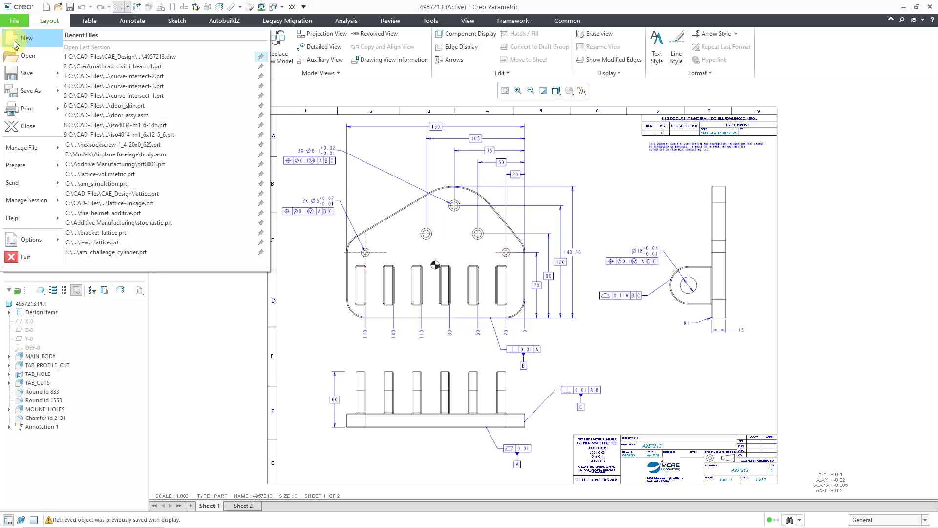
{"action": "left_click", "coordinate": [17, 40]}
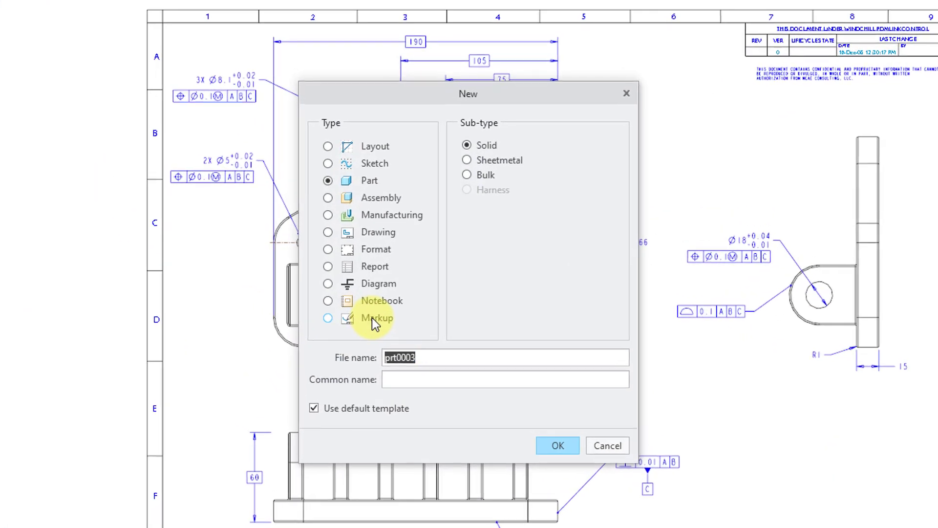
{"action": "left_click", "coordinate": [409, 300]}
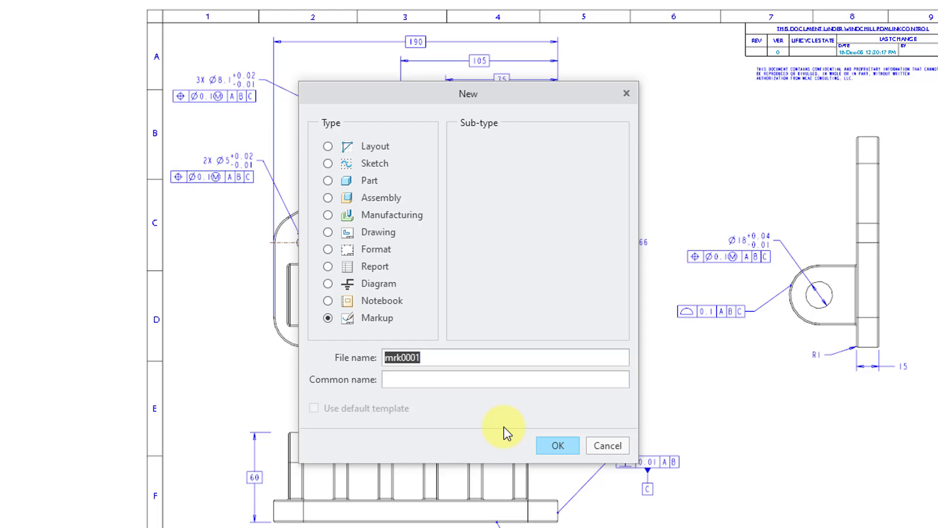
{"action": "left_click", "coordinate": [559, 446]}
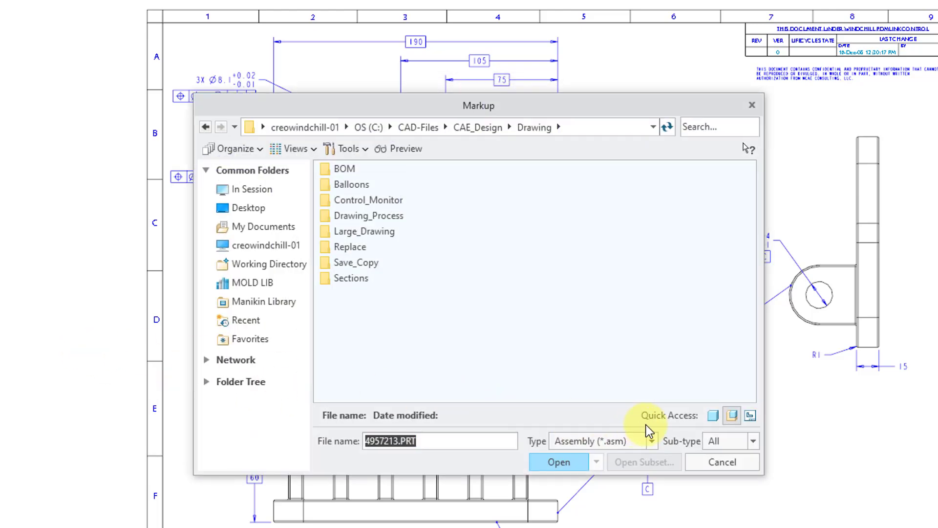
Filter the file list to drawings and pick 4957213.drw to mark up
{"action": "left_click", "coordinate": [749, 418]}
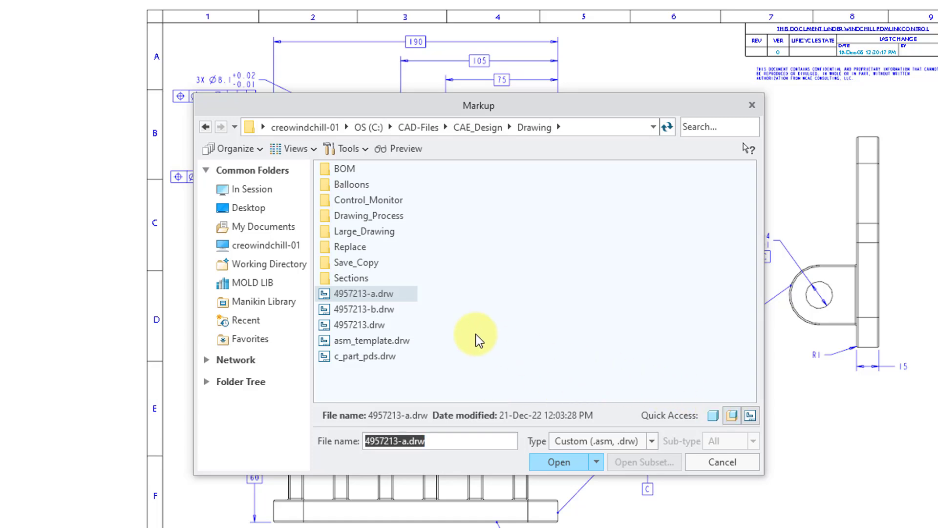
{"action": "left_click", "coordinate": [377, 324]}
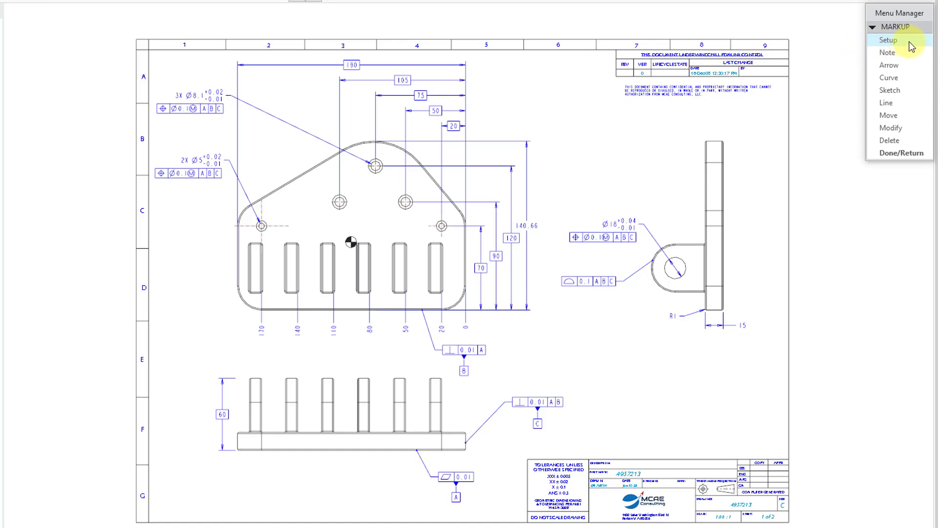
Set the markup colour to red (HilitEdg) and the markup line width to 0.2
{"action": "left_click", "coordinate": [889, 40]}
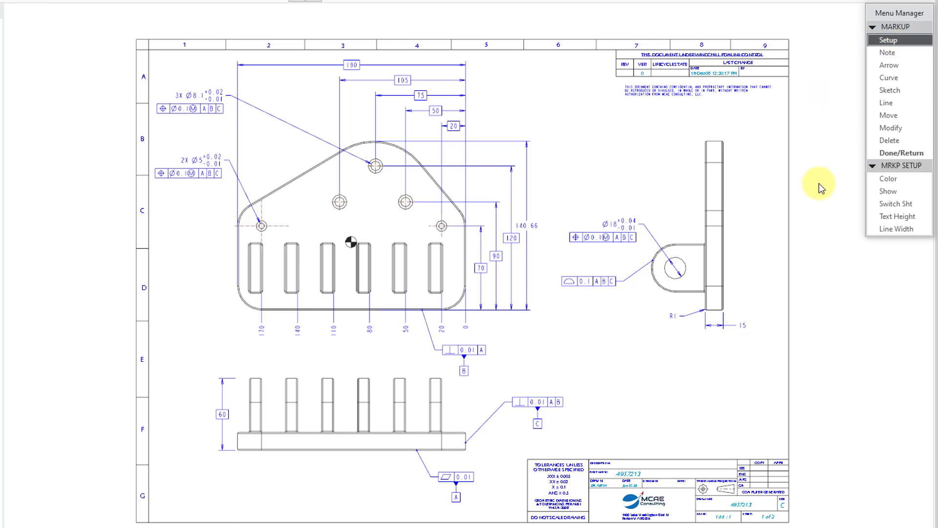
{"action": "left_click", "coordinate": [898, 179]}
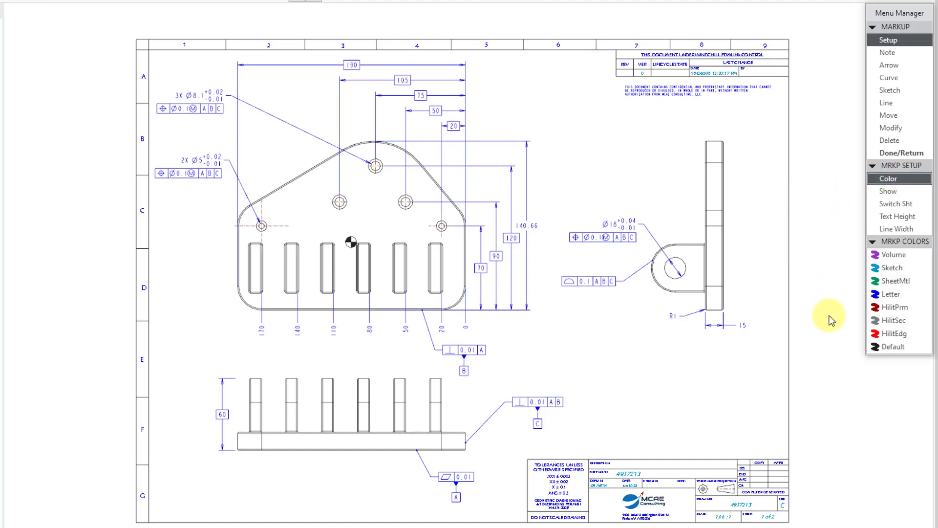
{"action": "left_click", "coordinate": [907, 333]}
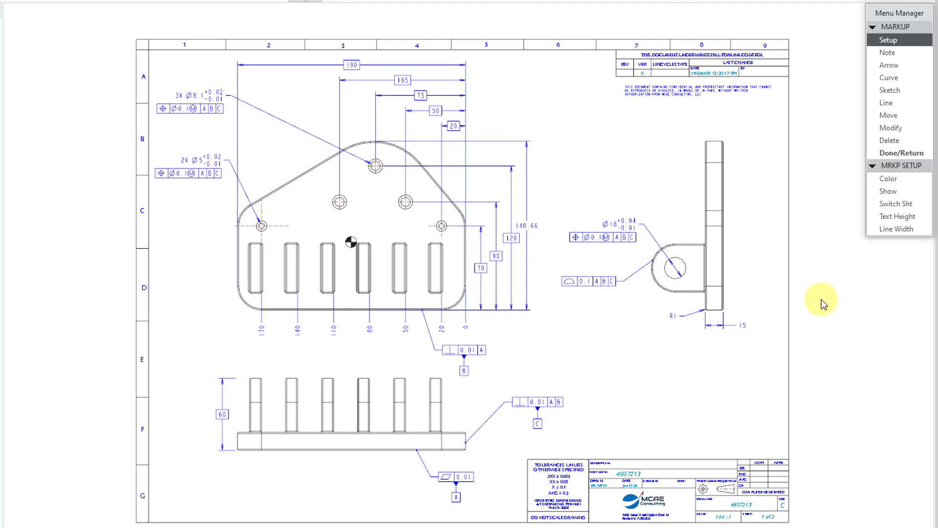
{"action": "left_click", "coordinate": [889, 230]}
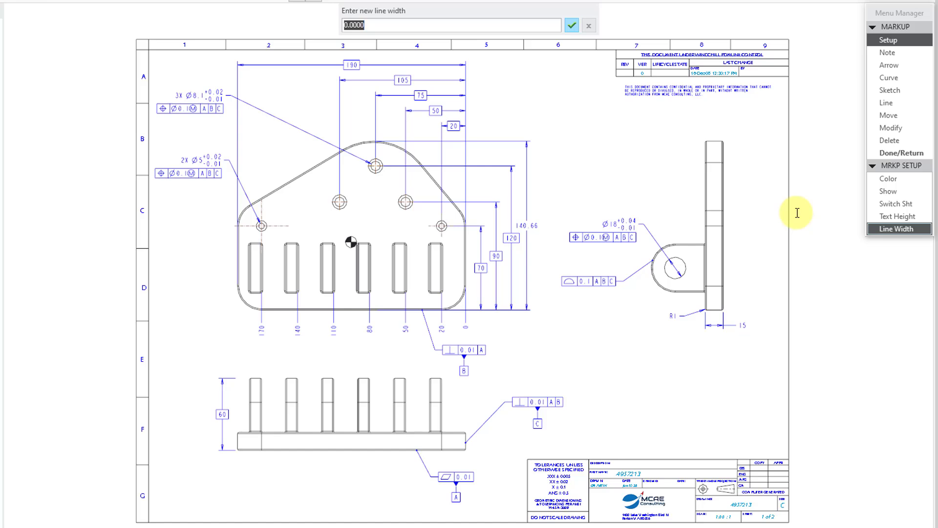
{"action": "type", "text": ".2"}
{"action": "key", "text": "Return"}
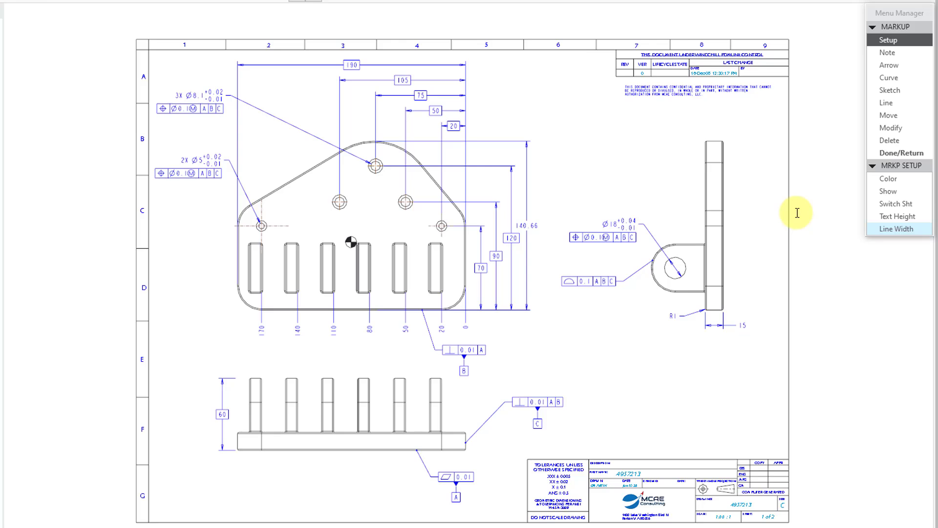
Draw two crossing red lines forming an X over the central slots
{"action": "left_click", "coordinate": [888, 105]}
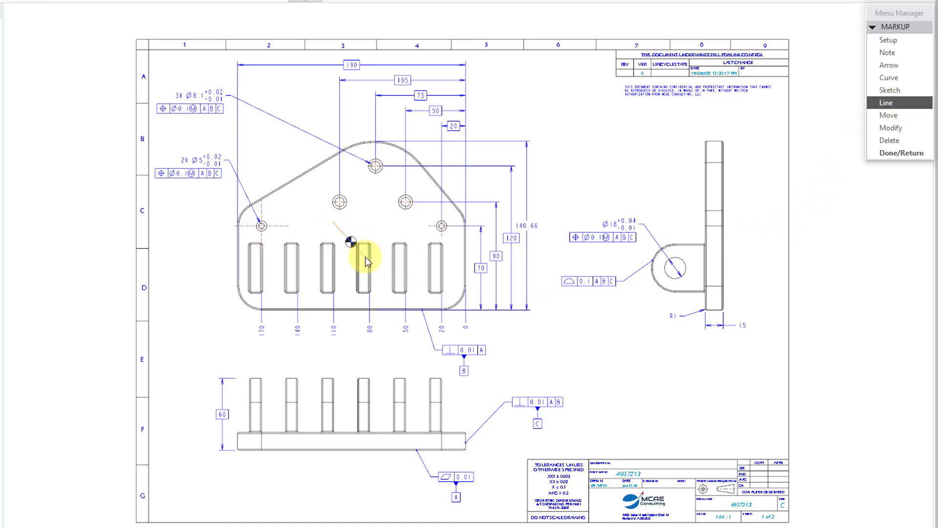
{"action": "left_click", "coordinate": [365, 257]}
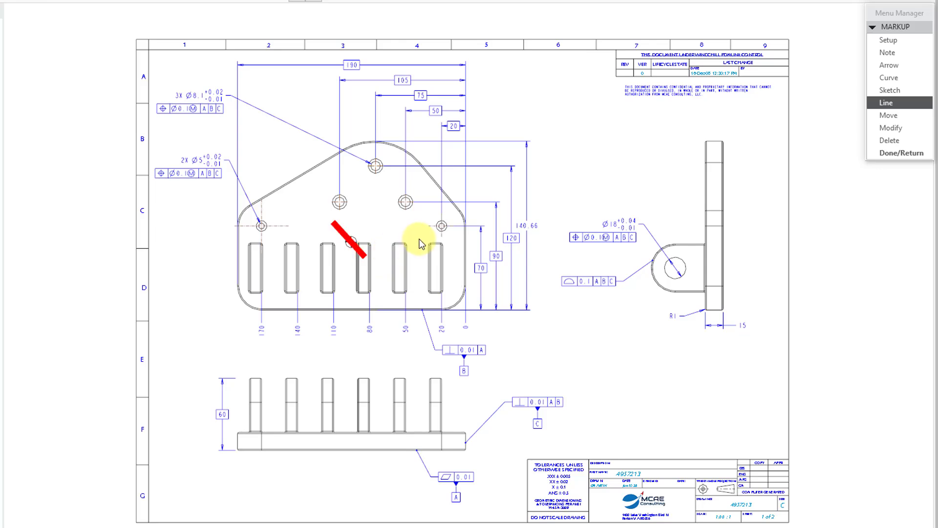
{"action": "left_click", "coordinate": [370, 221]}
{"action": "left_click", "coordinate": [336, 255]}
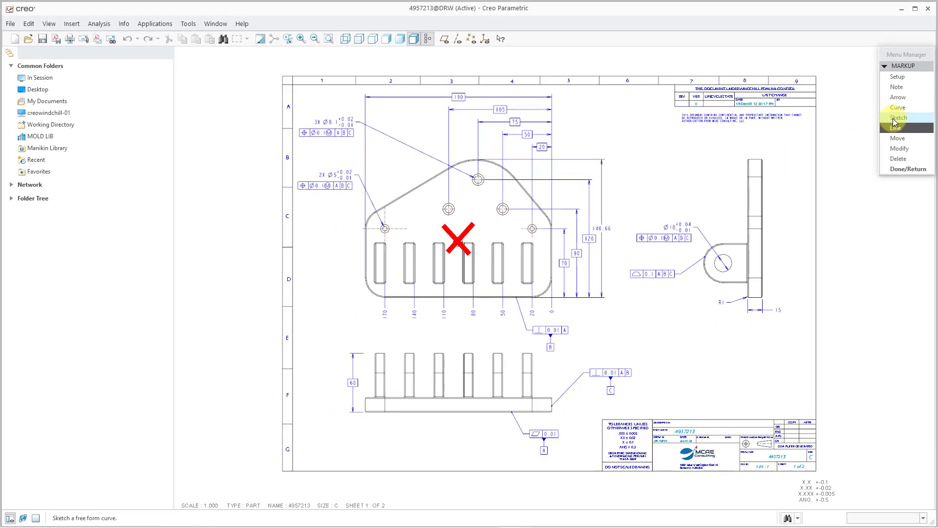
Sketch a freehand red squiggle over the notes at the top right
{"action": "left_click", "coordinate": [893, 118]}
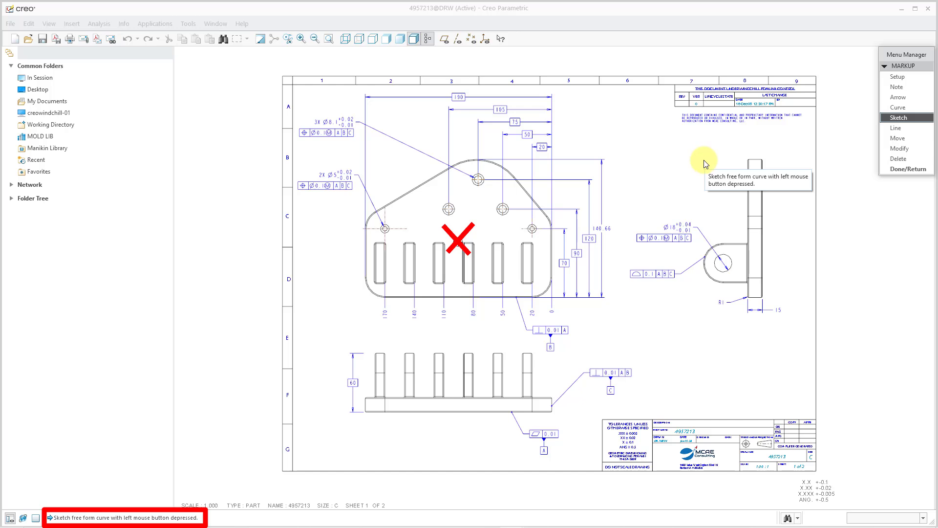
{"action": "mouse_move", "coordinate": [661, 131]}
{"action": "left_mouse_down"}
{"action": "mouse_move", "coordinate": [704, 112]}
{"action": "mouse_move", "coordinate": [724, 130]}
{"action": "mouse_move", "coordinate": [761, 113]}
{"action": "mouse_move", "coordinate": [802, 128]}
{"action": "left_mouse_up"}
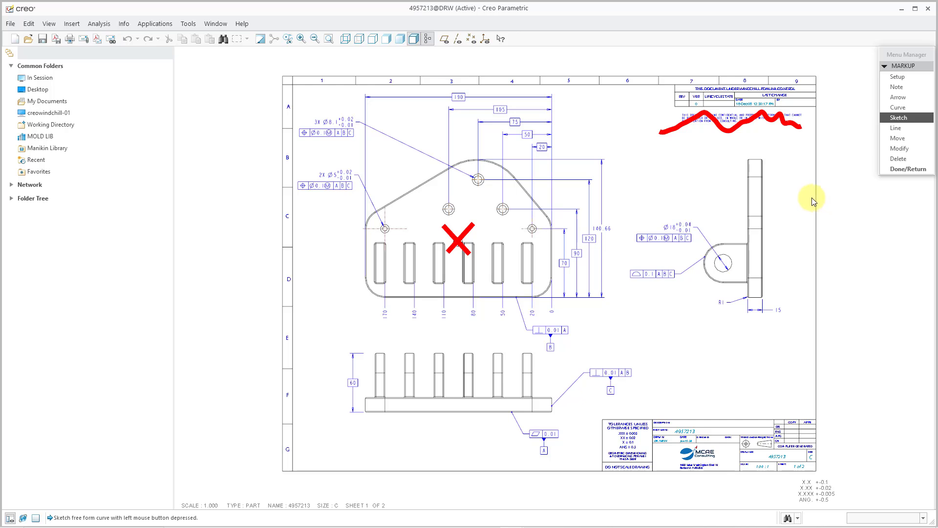
Loop a red spline curve around the stacked top dimensions of the front view
{"action": "left_click", "coordinate": [898, 108]}
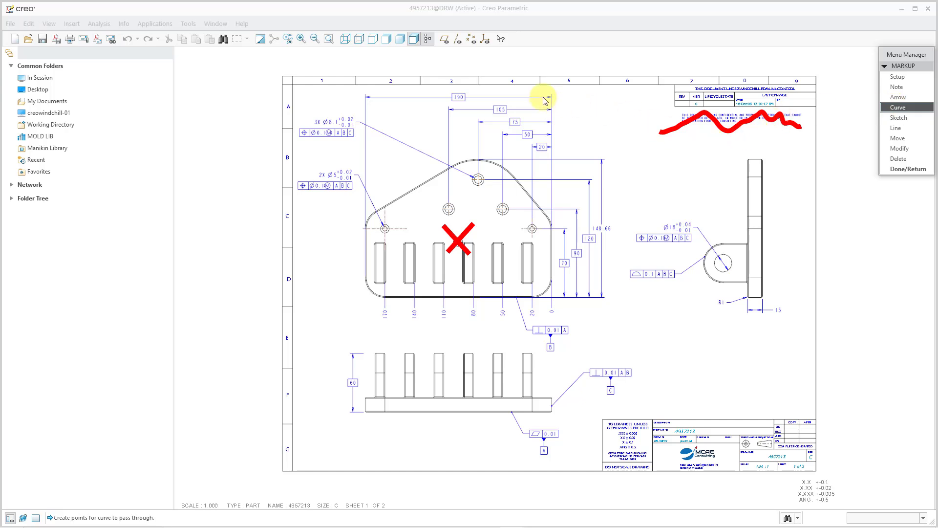
{"action": "left_click", "coordinate": [482, 78]}
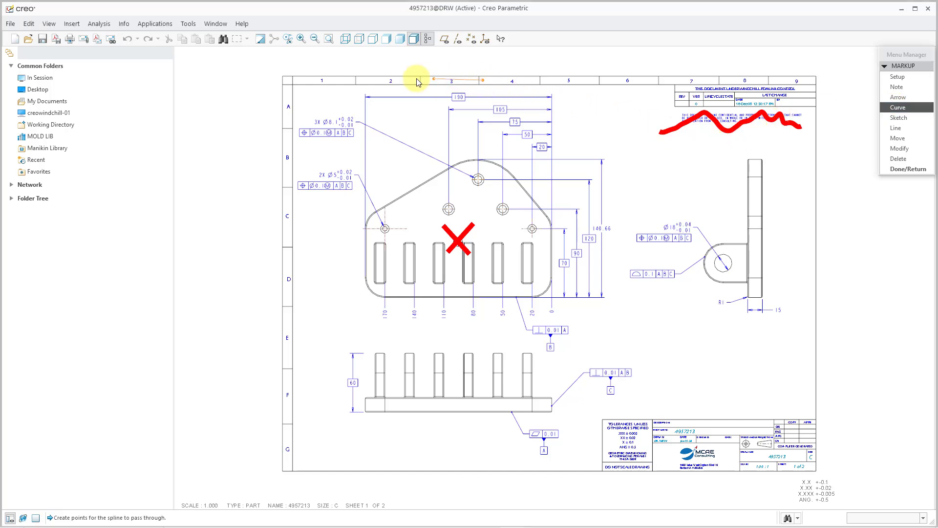
{"action": "left_click", "coordinate": [361, 140]}
{"action": "left_click", "coordinate": [576, 166]}
{"action": "left_click", "coordinate": [578, 122]}
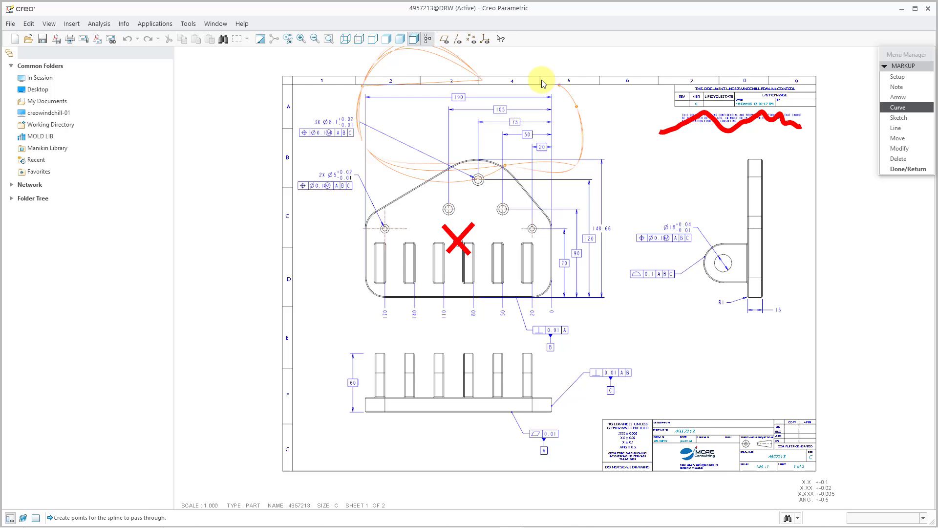
{"action": "middle_click", "coordinate": [445, 87]}
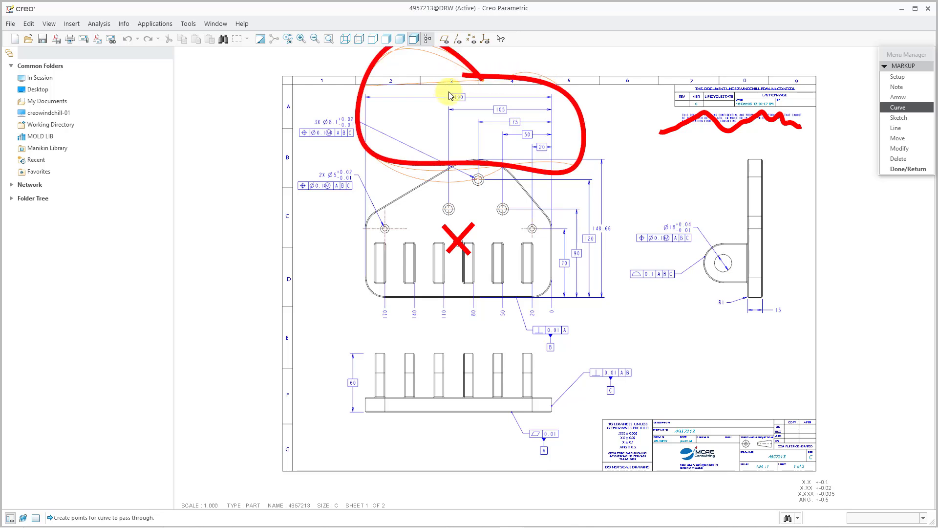
Circle the MCAE logo in the title block with a red curve
{"action": "left_click", "coordinate": [673, 437]}
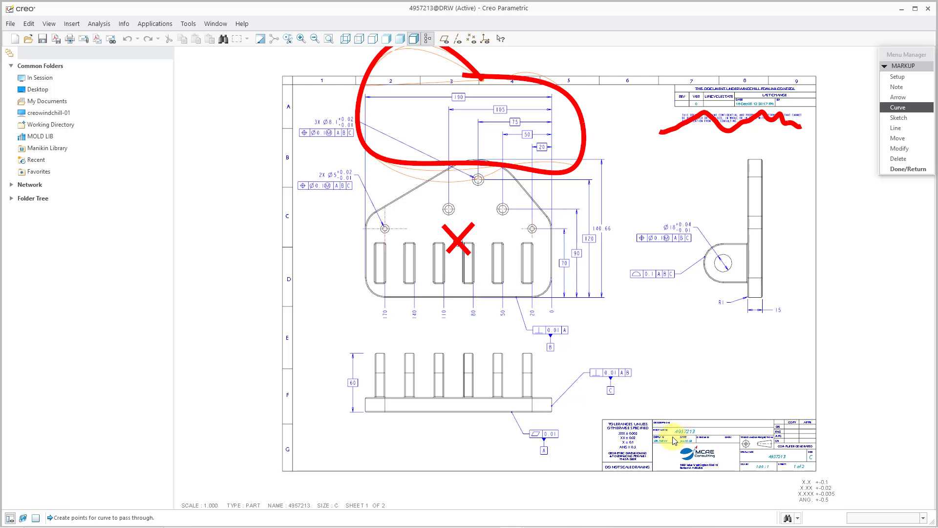
{"action": "left_click", "coordinate": [675, 477]}
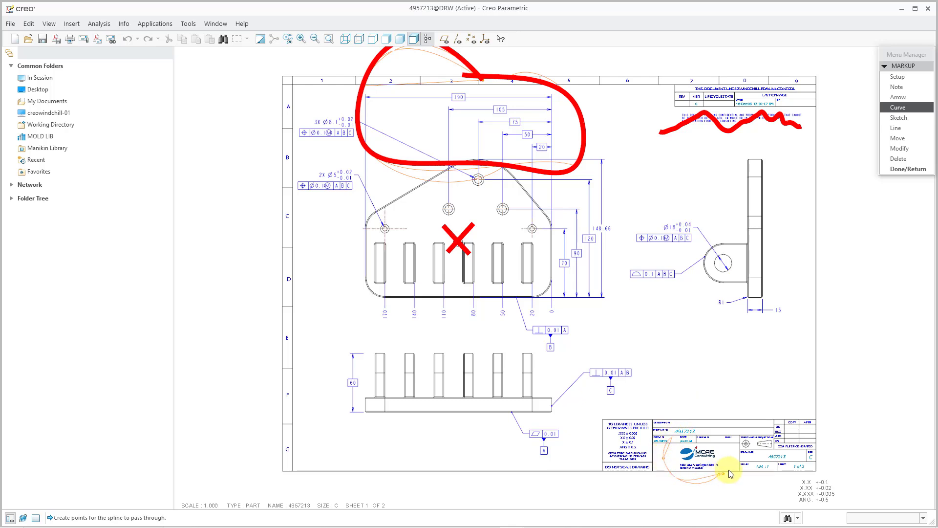
{"action": "left_click", "coordinate": [733, 447]}
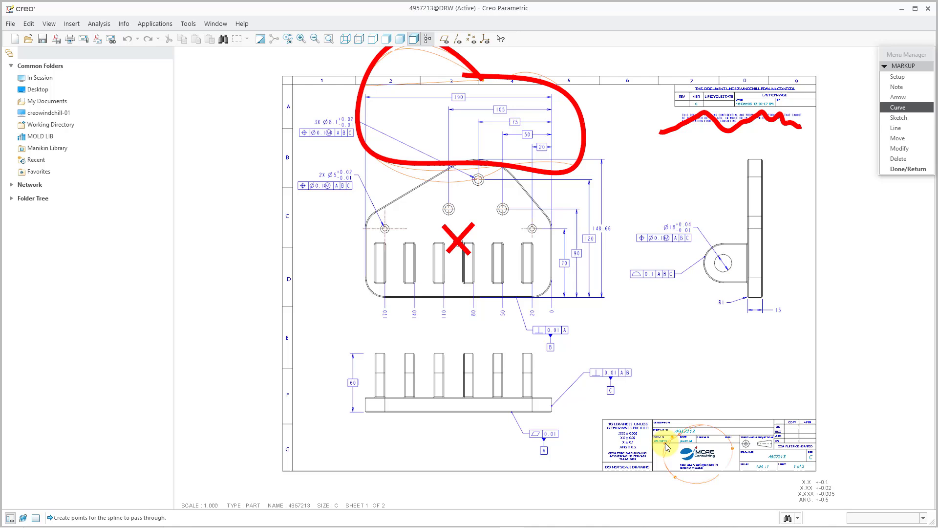
{"action": "middle_click", "coordinate": [673, 373]}
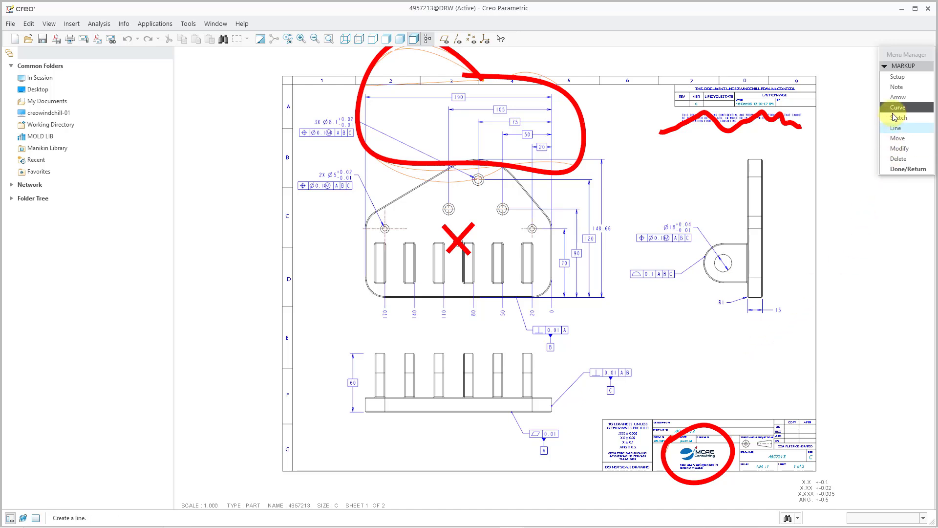
{"action": "left_click", "coordinate": [898, 97]}
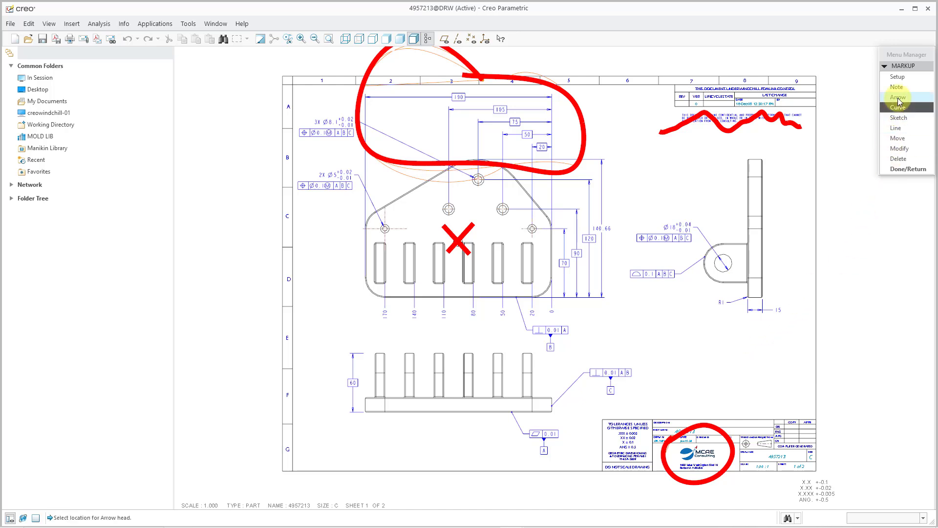
Place one red arrow at the circled top dimensions and another at the circled logo
{"action": "left_click", "coordinate": [586, 148]}
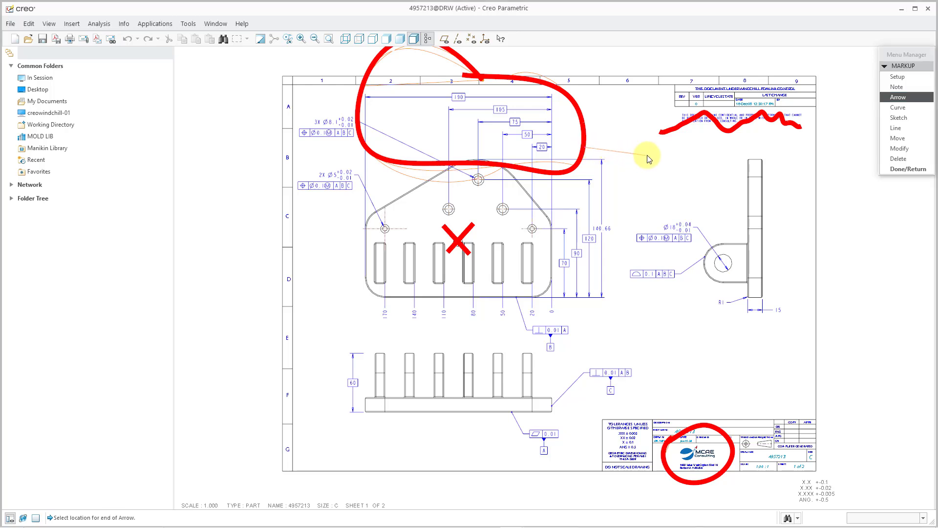
{"action": "left_click", "coordinate": [629, 176]}
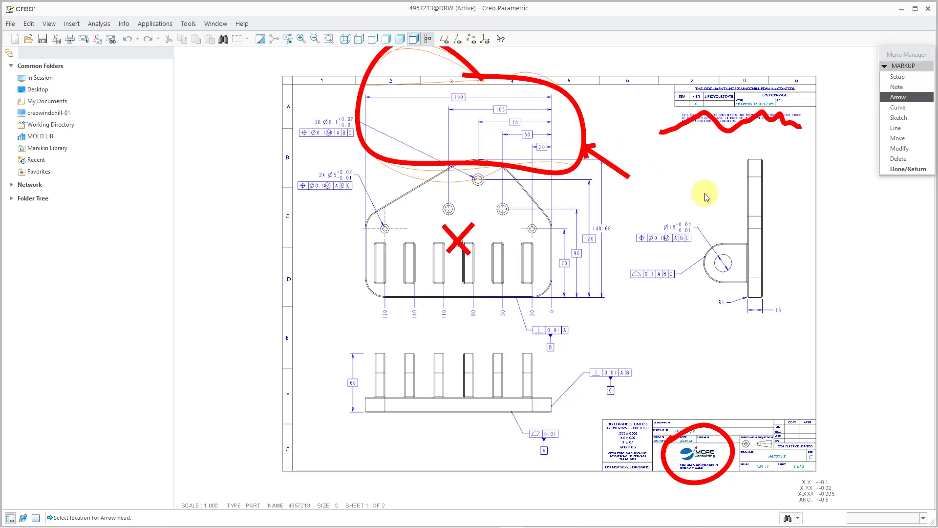
{"action": "left_click", "coordinate": [705, 425]}
{"action": "left_click", "coordinate": [676, 381]}
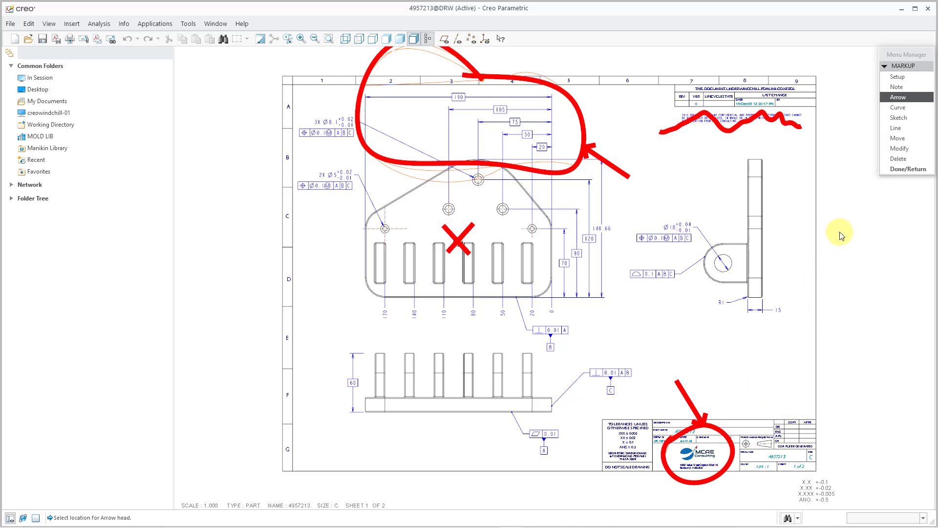
Add the two-line red note 'CHANGE DIMS TO ORDINATE' beside the top arrow
{"action": "left_click", "coordinate": [897, 87]}
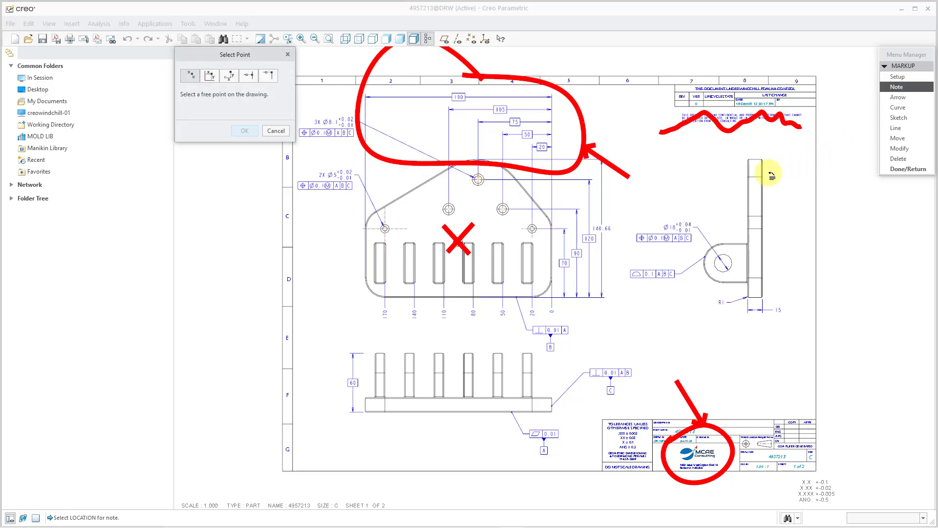
{"action": "left_click", "coordinate": [633, 169]}
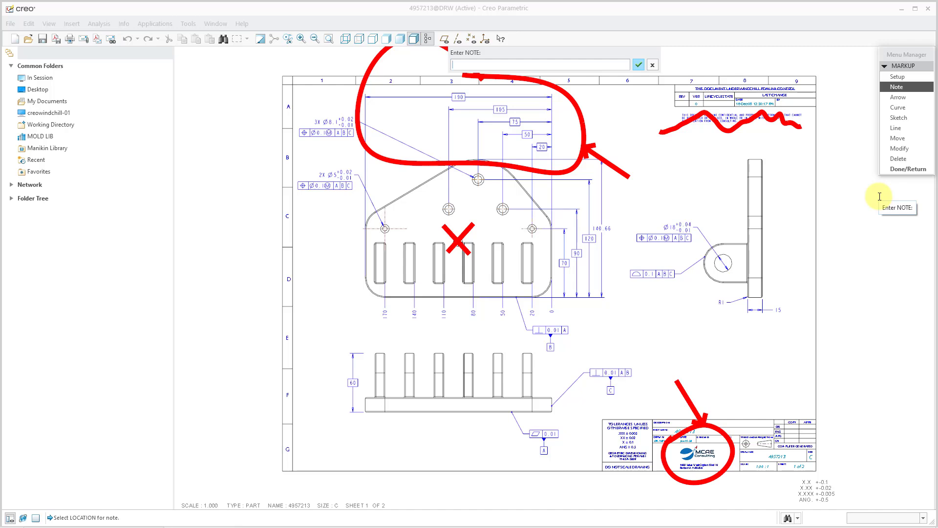
{"action": "type", "text": "CHANGE DIMS TO"}
{"action": "key", "text": "Return"}
{"action": "type", "text": "ORDINATE"}
{"action": "key", "text": "Return"}
{"action": "key", "text": "Return"}
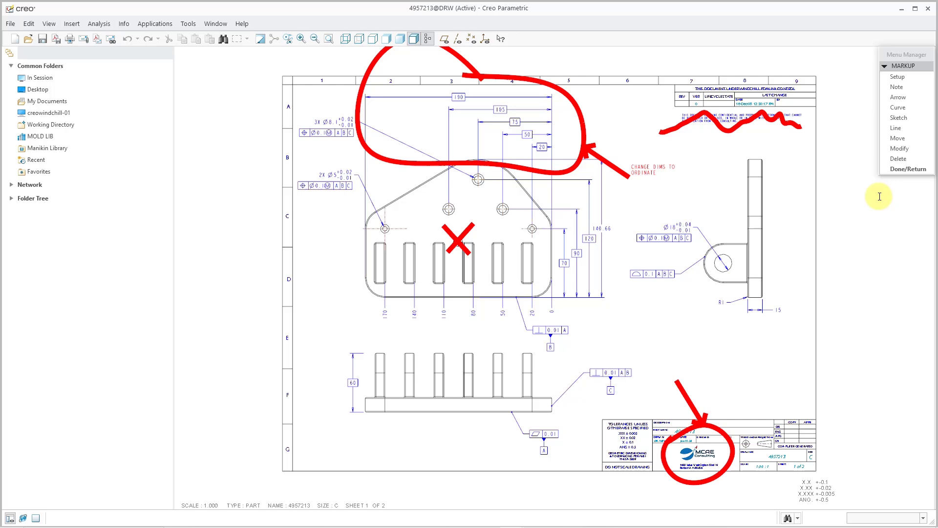
Add the red note 'UPDATE LOGO' above the logo arrow
{"action": "left_click", "coordinate": [898, 87]}
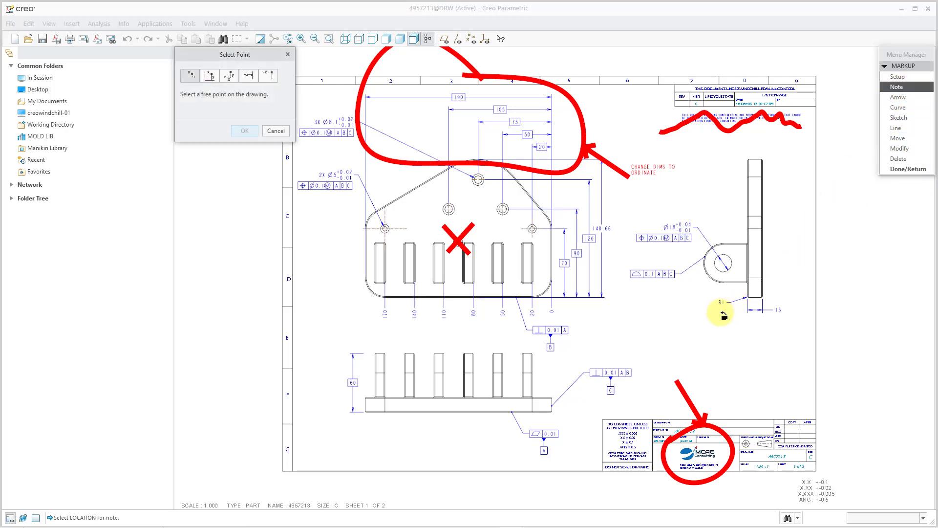
{"action": "left_click", "coordinate": [657, 369]}
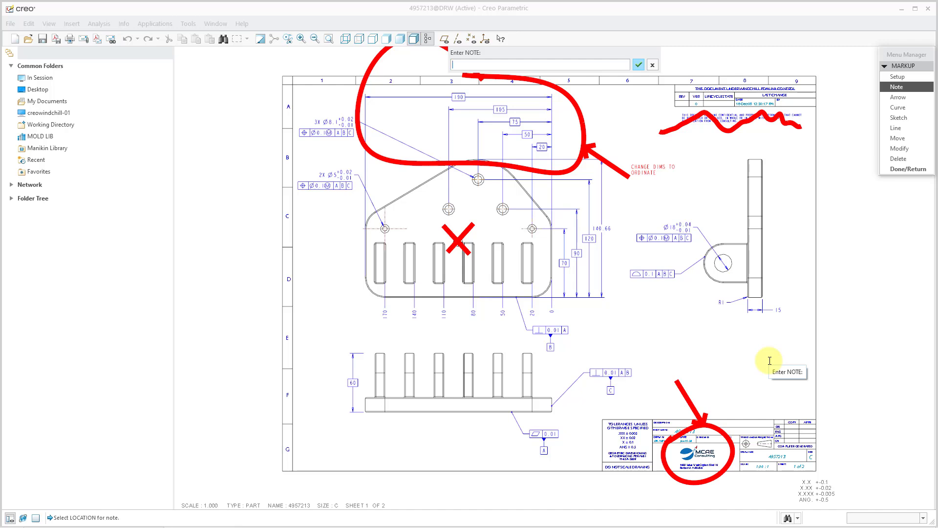
{"action": "type", "text": "UPDATE LOGO"}
{"action": "key", "text": "Return"}
{"action": "key", "text": "Return"}
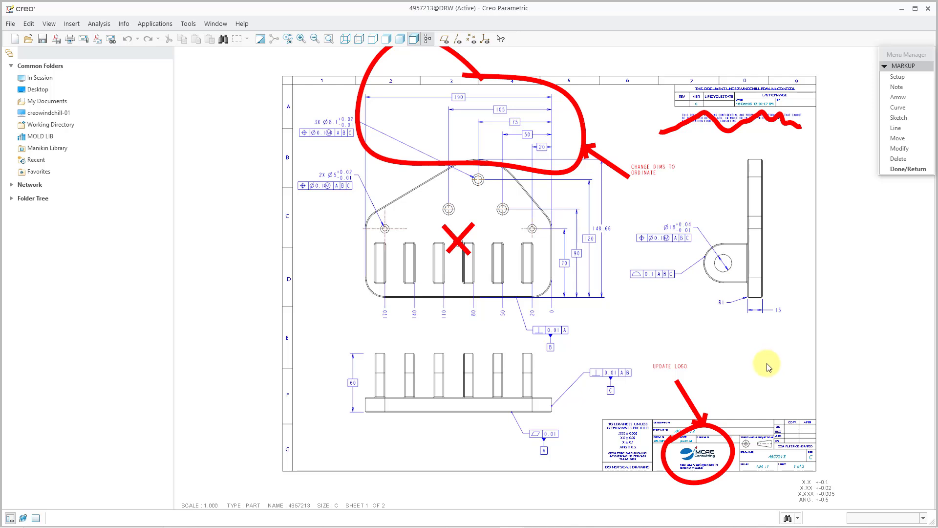
Append 'TO NEW ONE' to the UPDATE LOGO note's text line
{"action": "left_click", "coordinate": [896, 150]}
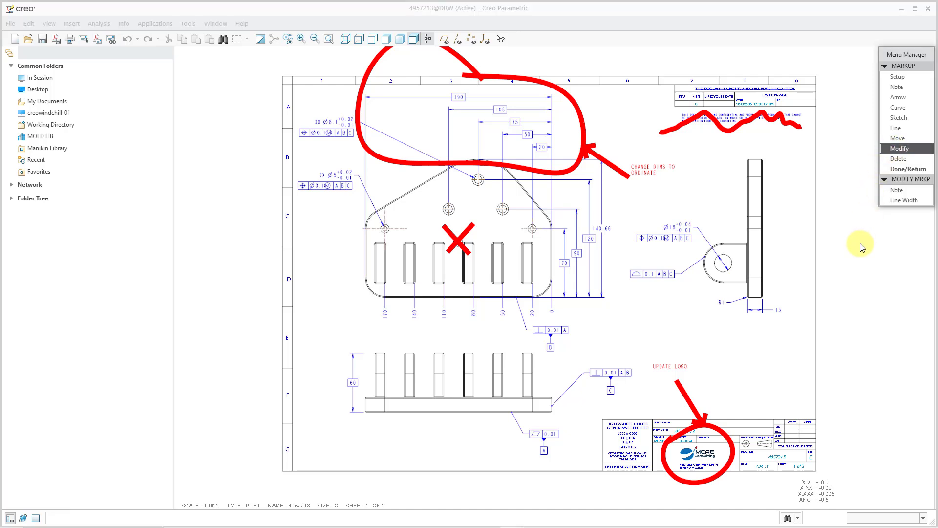
{"action": "left_click", "coordinate": [897, 192]}
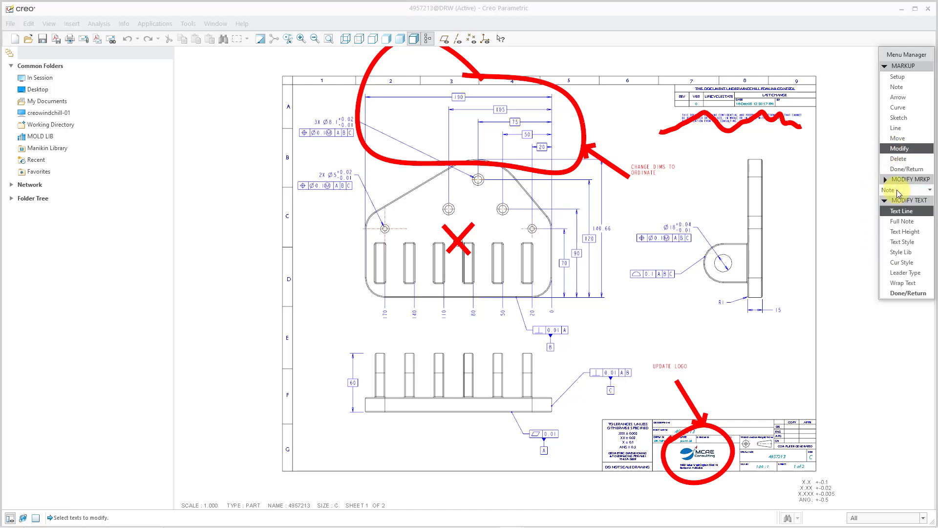
{"action": "left_click", "coordinate": [672, 366]}
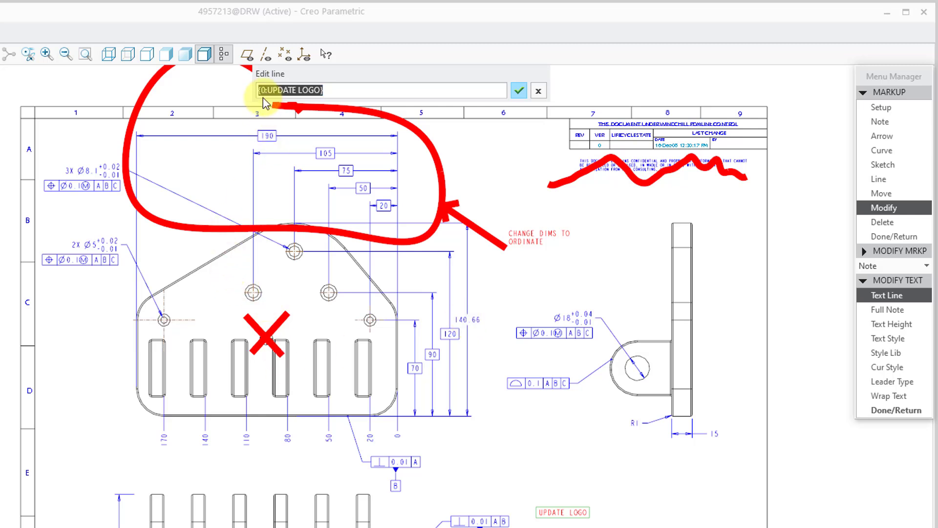
{"action": "left_click_drag", "start_coordinate": [259, 91], "coordinate": [323, 92]}
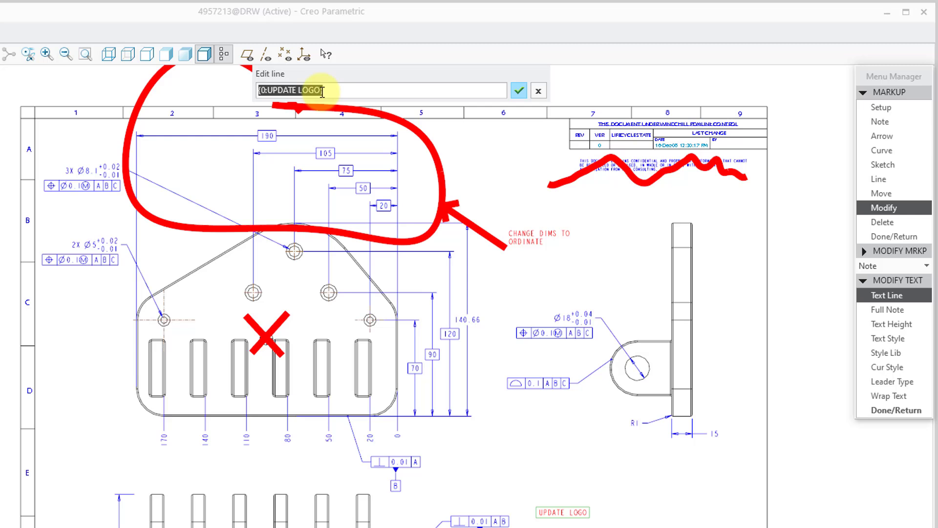
{"action": "left_click", "coordinate": [323, 92]}
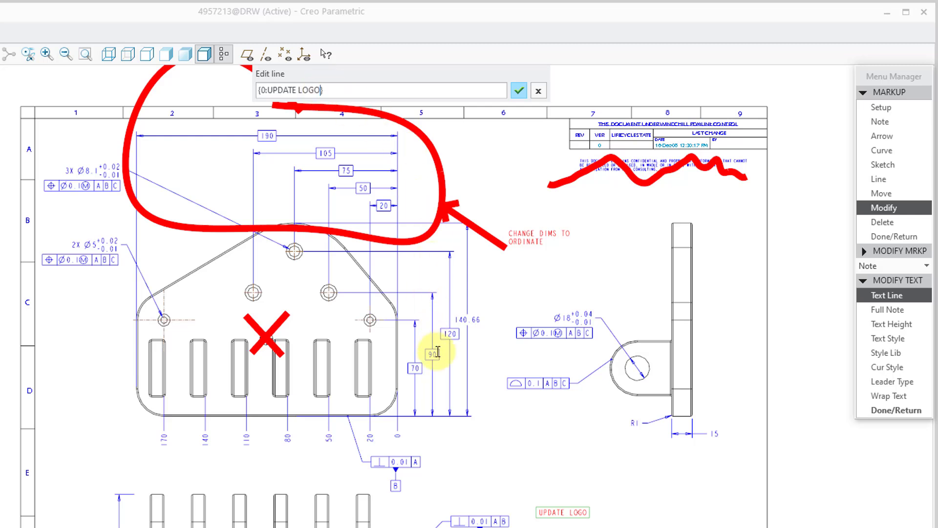
{"action": "type", "text": "TO NEW ONE"}
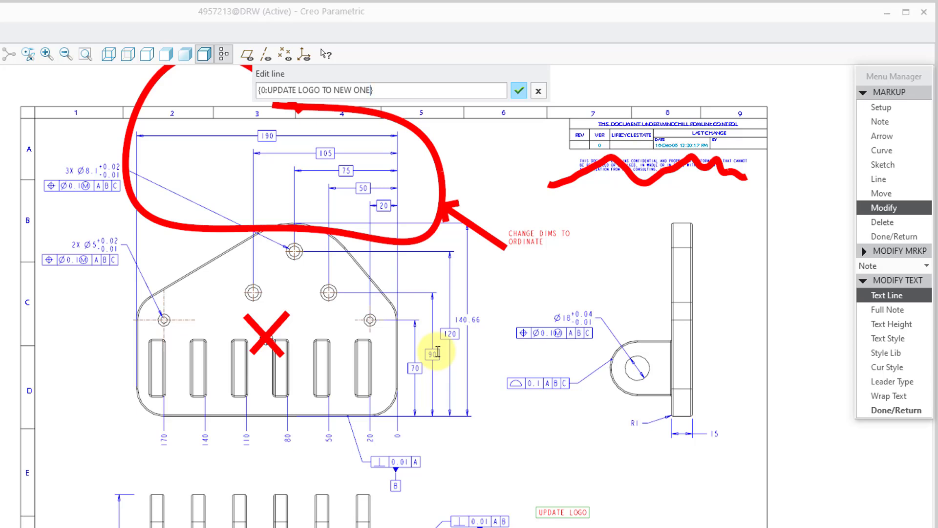
{"action": "left_click", "coordinate": [519, 91]}
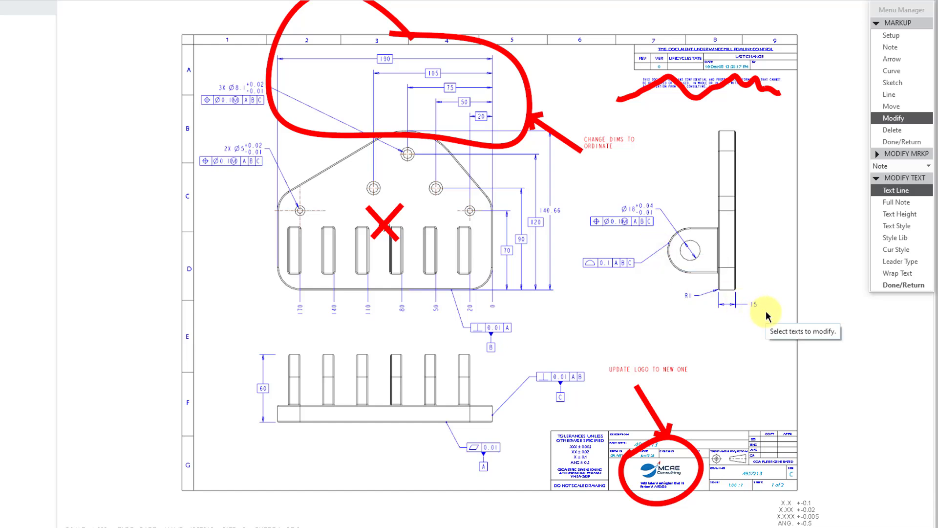
Select both red markup notes and change their text height to 0.4
{"action": "left_click", "coordinate": [898, 227]}
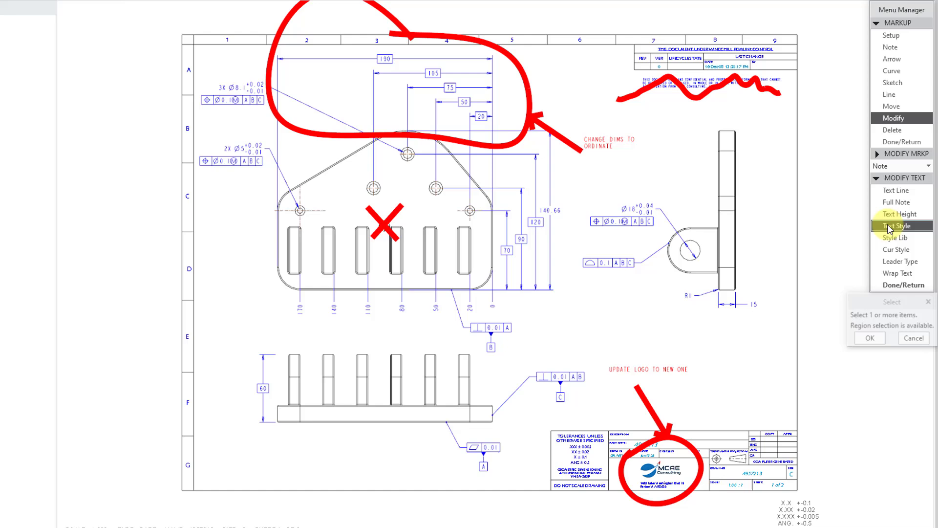
{"action": "left_click", "coordinate": [674, 373]}
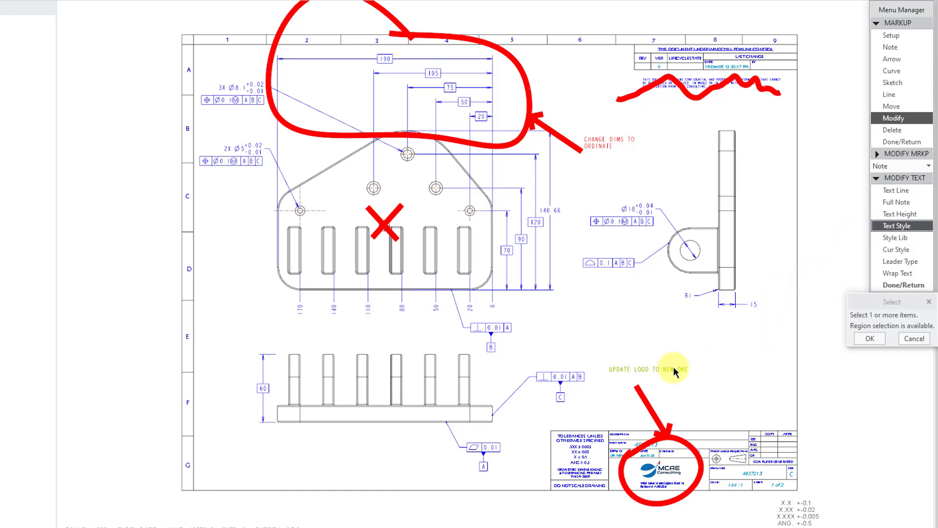
{"action": "left_click", "coordinate": [609, 145]}
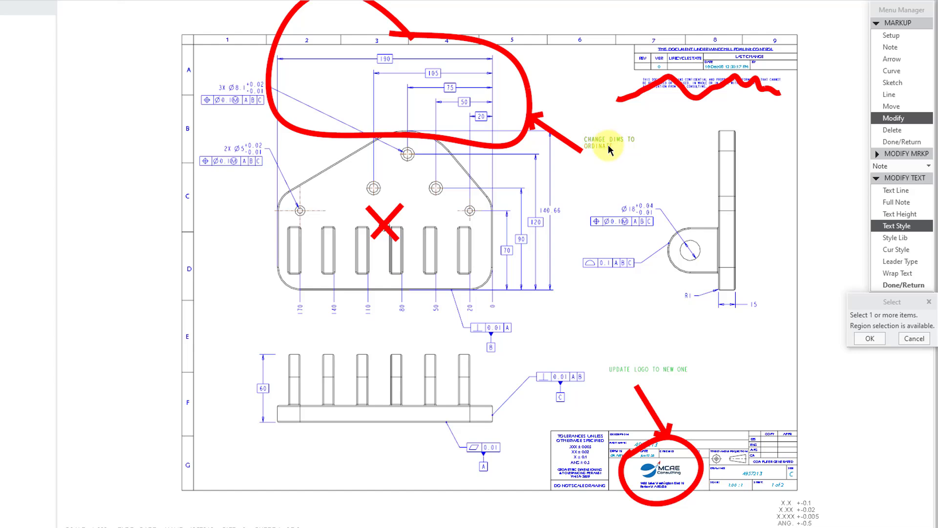
{"action": "left_click", "coordinate": [870, 339]}
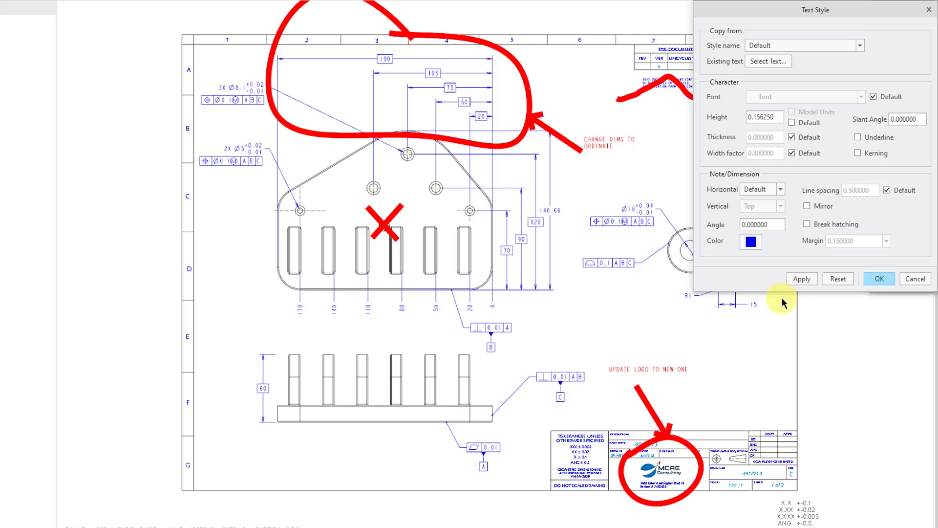
{"action": "double_click", "coordinate": [761, 117]}
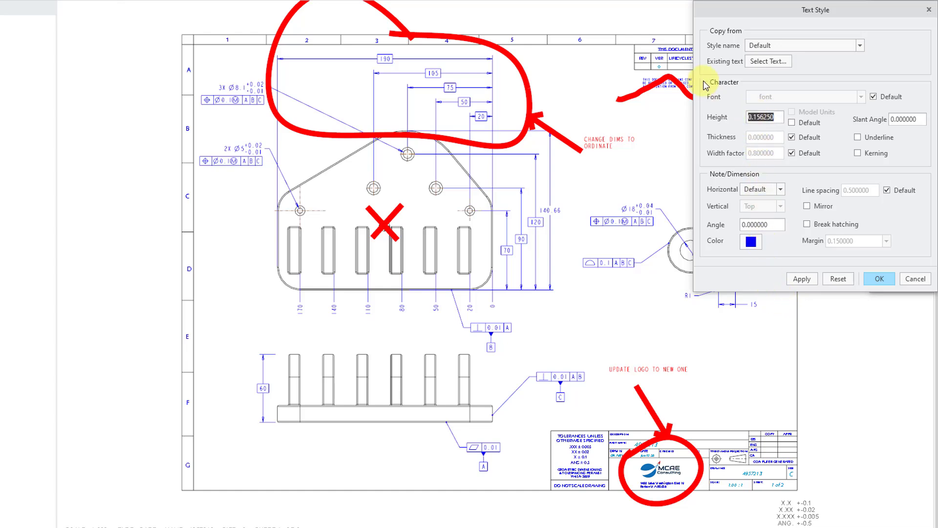
{"action": "type", "text": ".4"}
{"action": "left_click", "coordinate": [879, 269]}
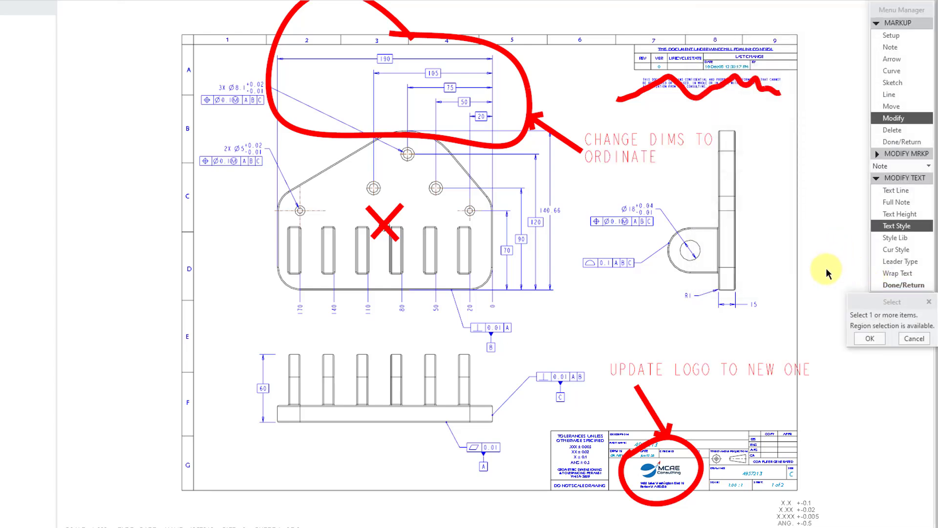
Lower the CHANGE DIMS TO ORDINATE note to the top arrow's tail and shift UPDATE LOGO TO NEW ONE left above its arrow
{"action": "left_click", "coordinate": [898, 105]}
{"action": "left_click", "coordinate": [630, 140]}
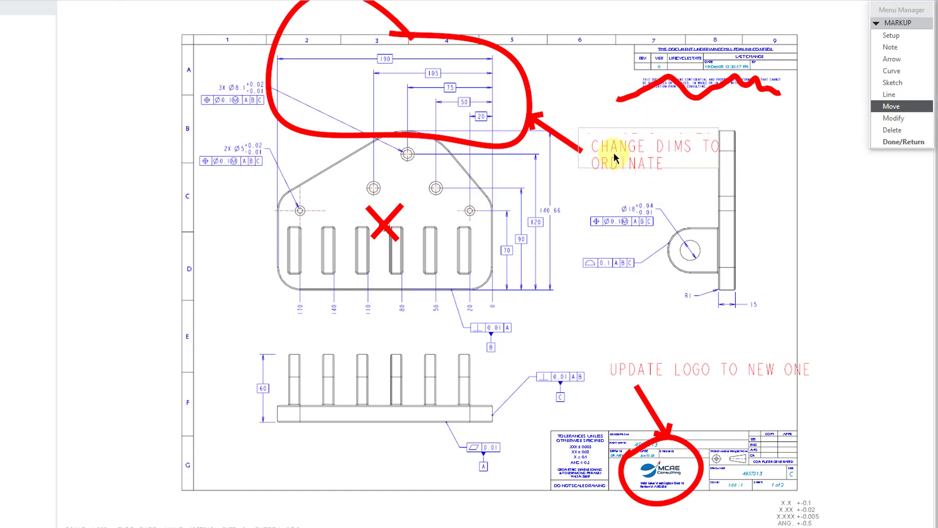
{"action": "left_click", "coordinate": [594, 180]}
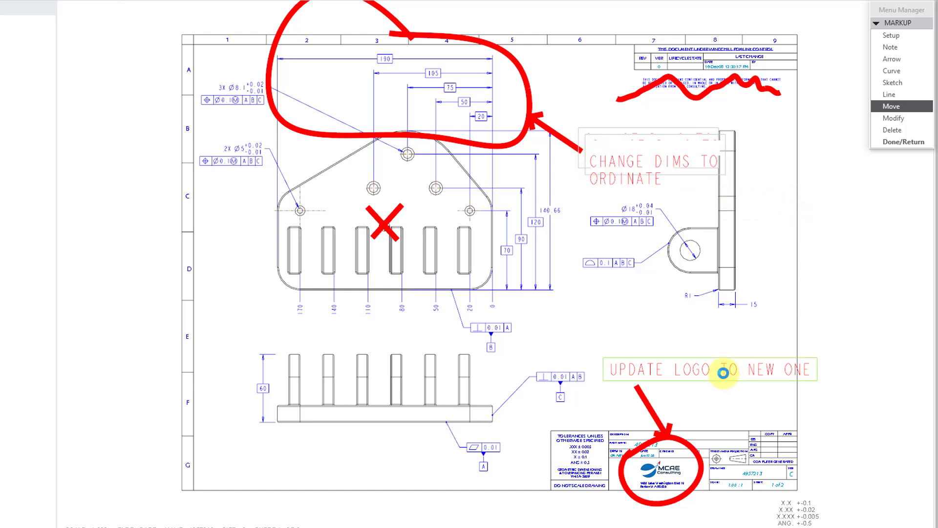
{"action": "left_click", "coordinate": [720, 369]}
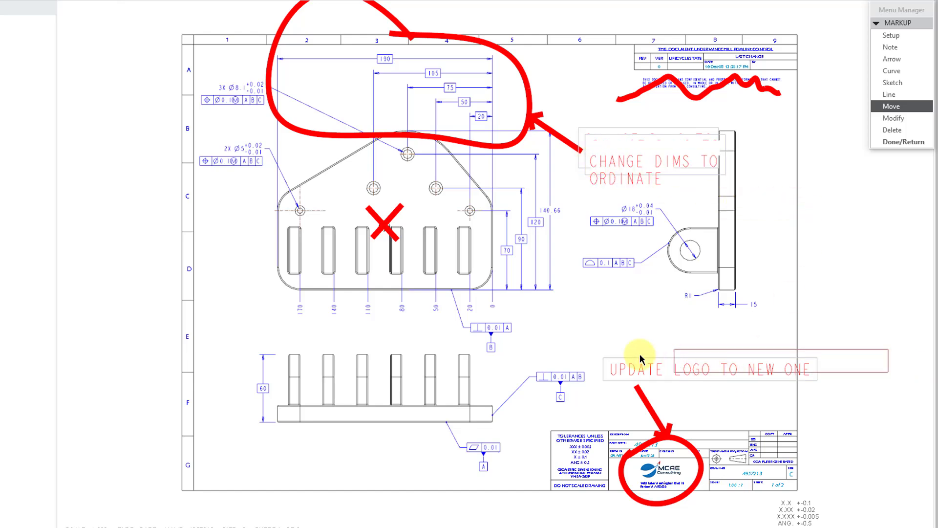
{"action": "left_click", "coordinate": [549, 363]}
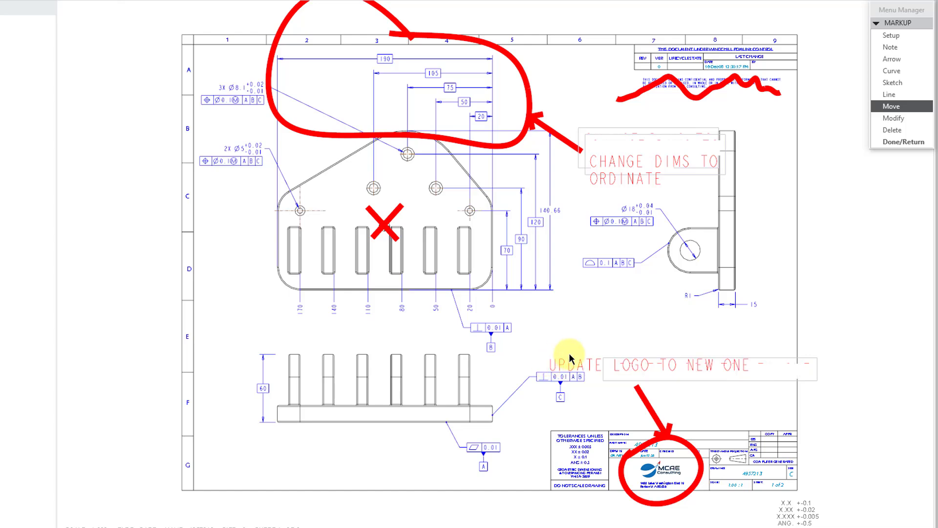
{"action": "middle_click", "coordinate": [846, 282]}
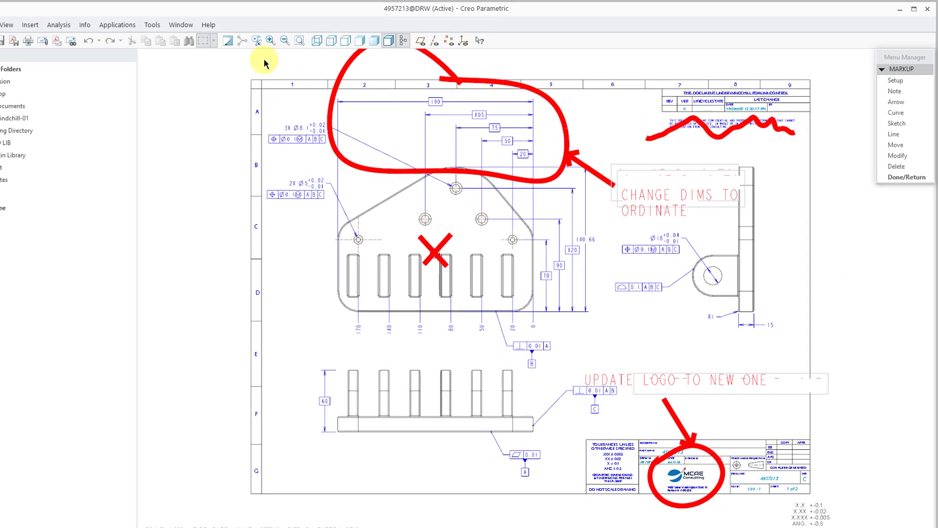
Repaint the display, then delete the red freehand squiggle over the top-right notes
{"action": "left_click", "coordinate": [228, 41]}
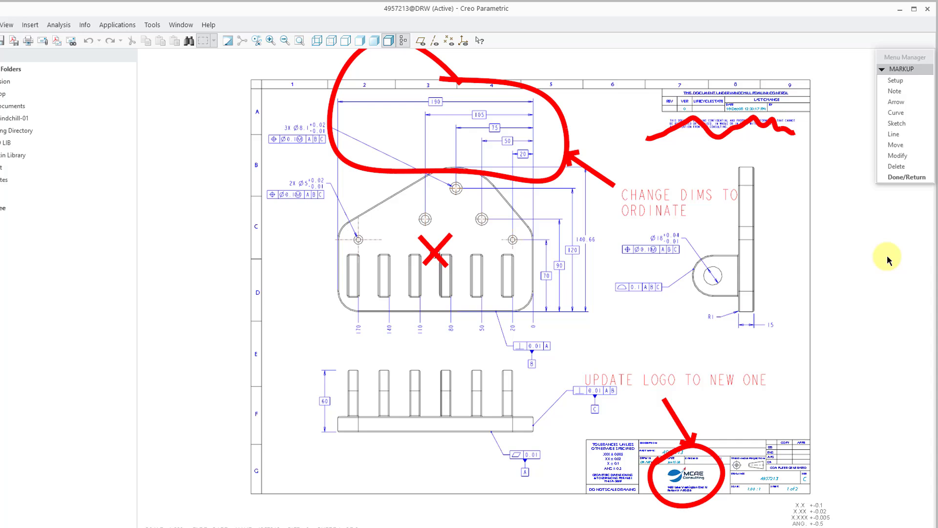
{"action": "left_click", "coordinate": [901, 168]}
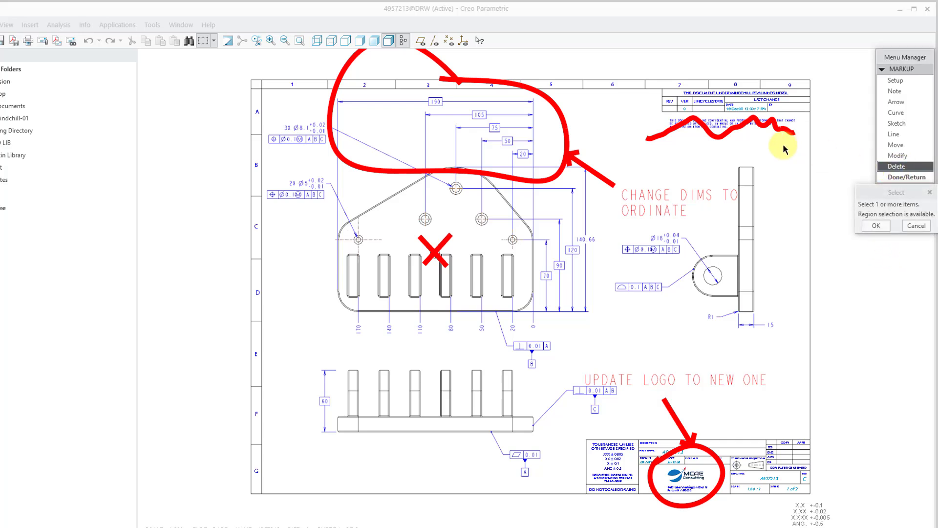
{"action": "left_click", "coordinate": [724, 133]}
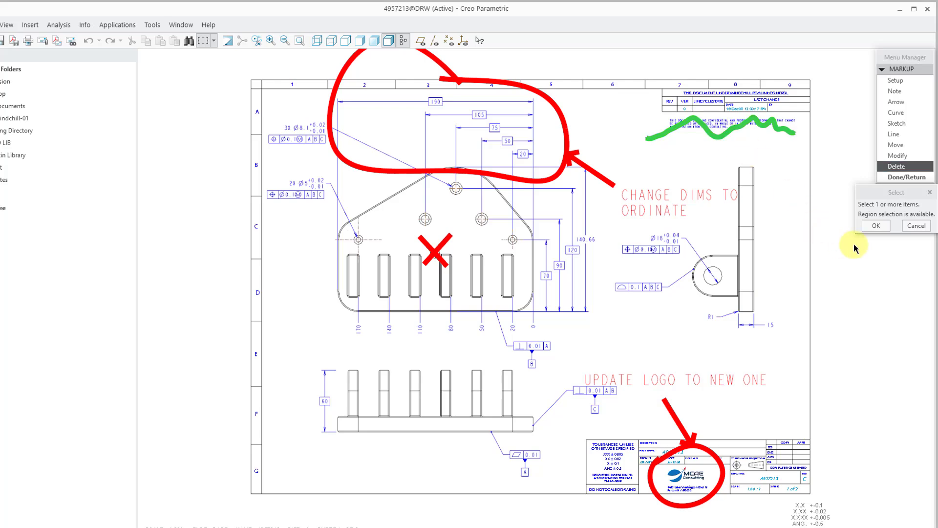
{"action": "left_click", "coordinate": [880, 227]}
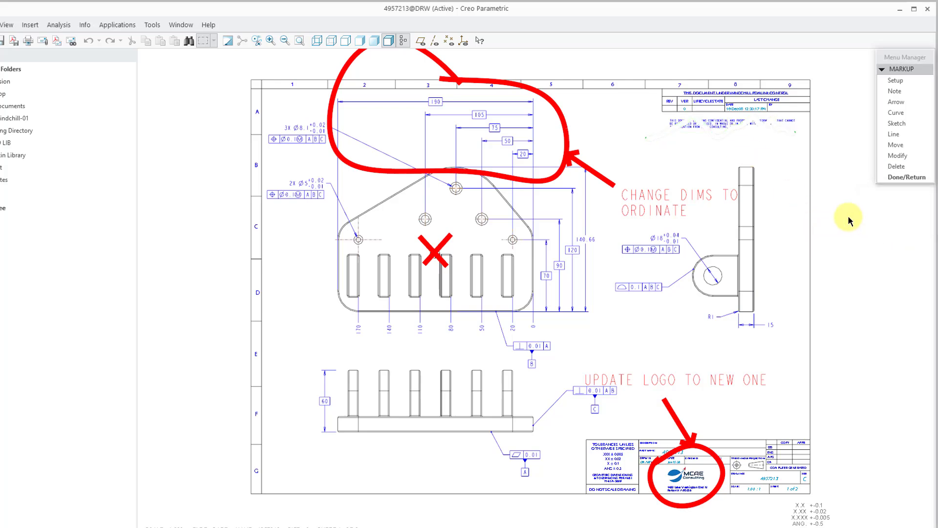